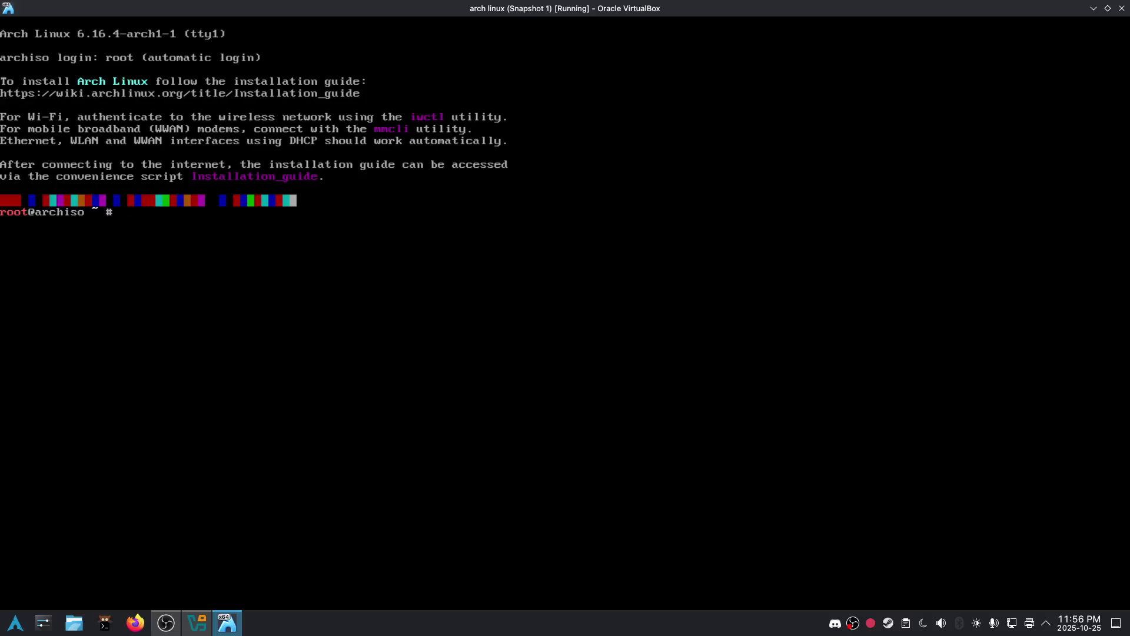
# - Partition /dev/sda with cfdisk as GPT into an 800M and a remaining-space partition, and write it
pyautogui.write('cfdisk /dev/sda')
pyautogui.press('Return')
pyautogui.press('Return')
pyautogui.press('Return')
pyautogui.press('BackSpace')
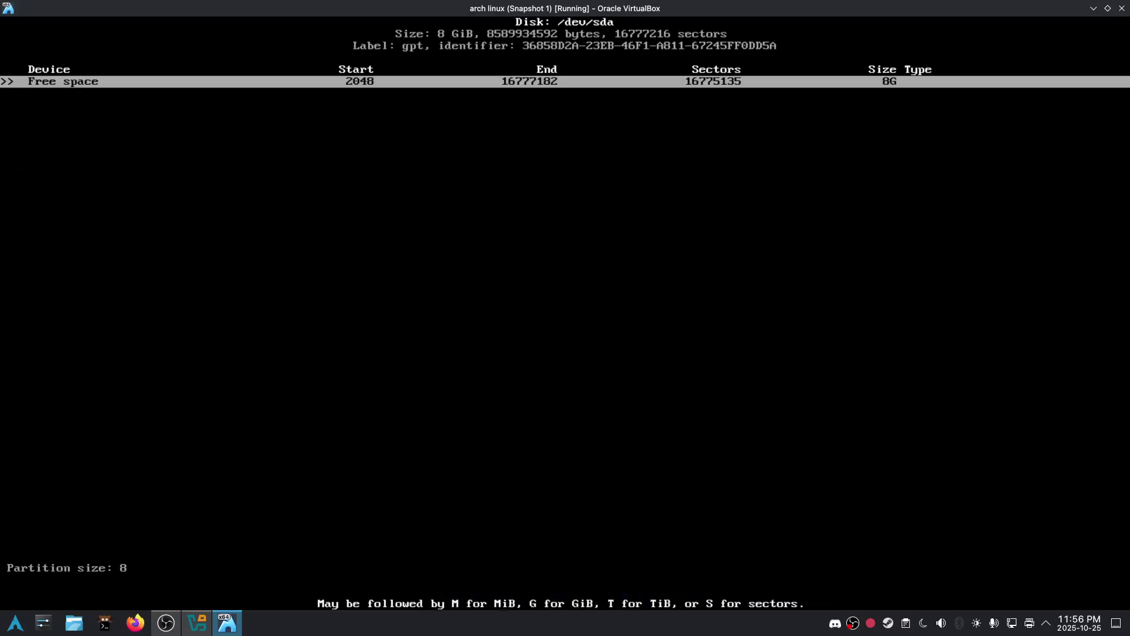
pyautogui.write('800M')
pyautogui.press('Return')
pyautogui.press('Return')
pyautogui.press('Return')
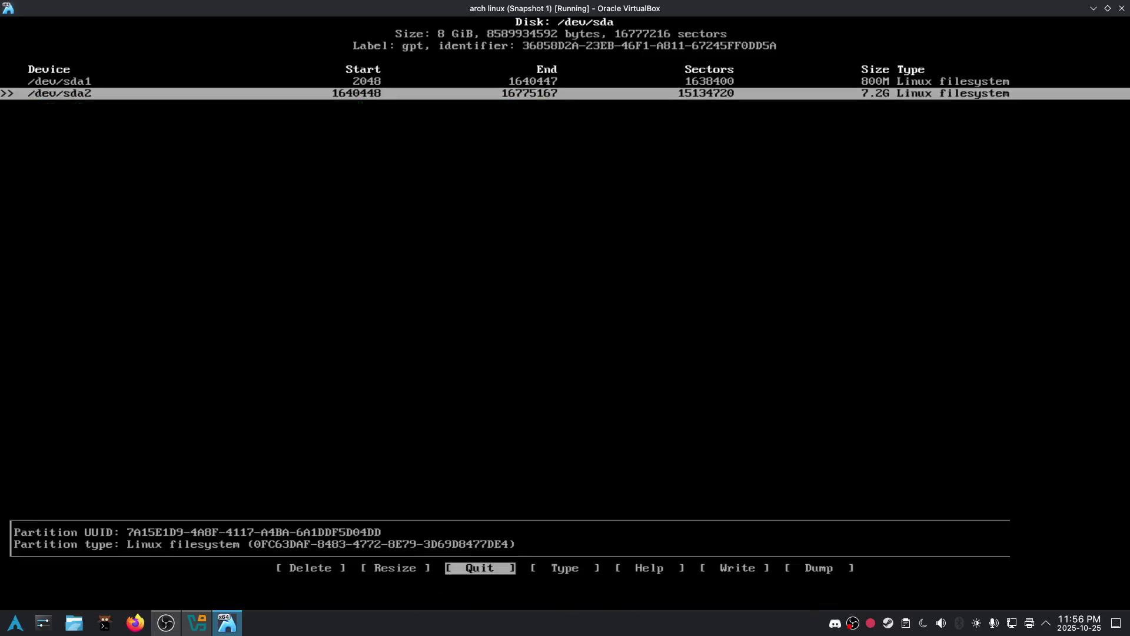
pyautogui.press('Right')
pyautogui.press('Right')
pyautogui.press('Right')
pyautogui.press('Return')
pyautogui.write('yes')
pyautogui.press('Return')
# - Quit cfdisk and format /dev/sda2 as ext4 with mkfs.ext4
pyautogui.write('qmkf')
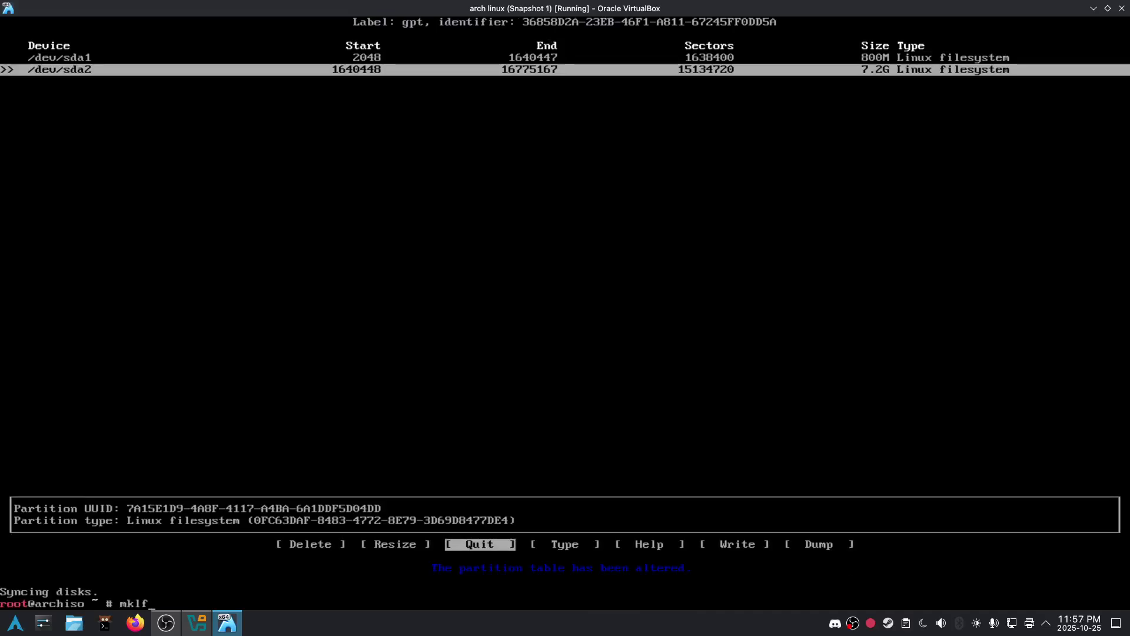
pyautogui.write('s.ex4r /dev/sda3')
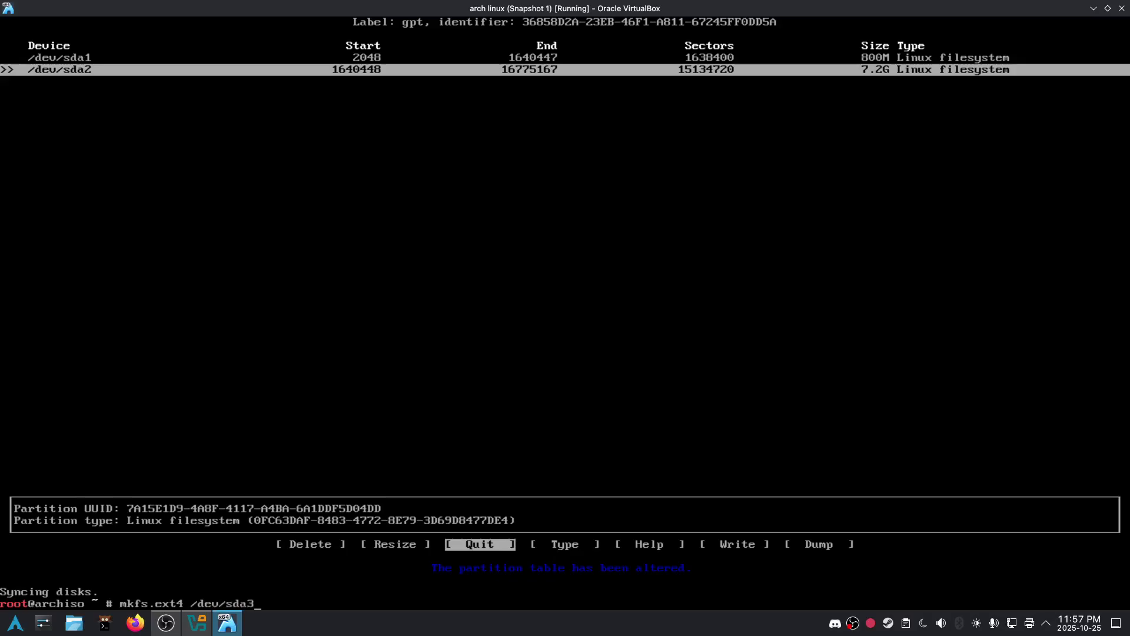
pyautogui.press('Return')
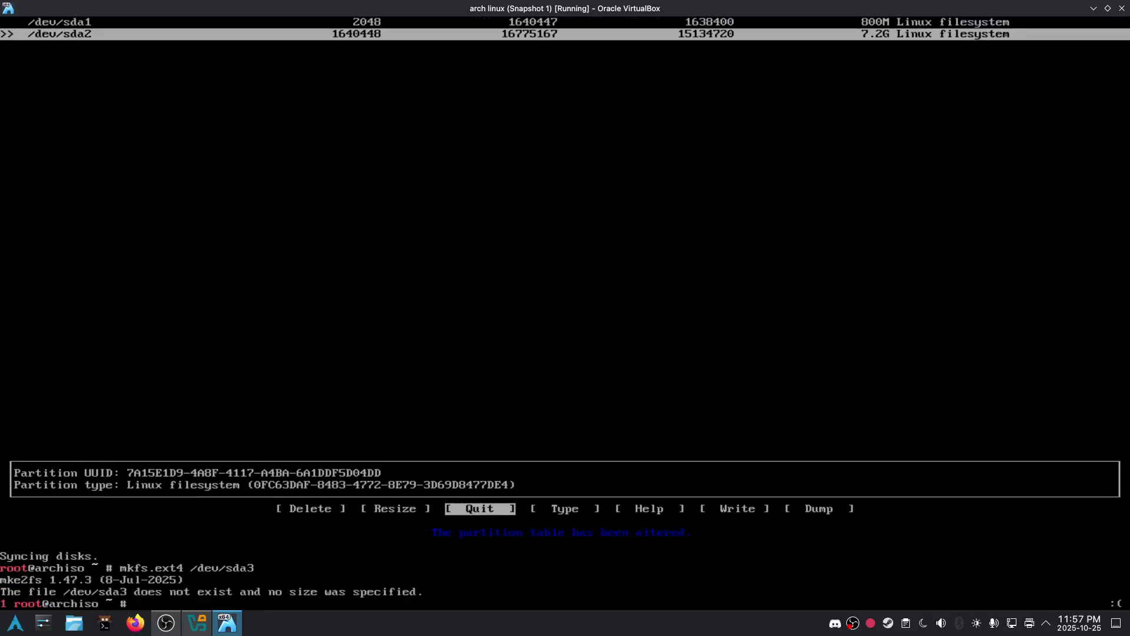
pyautogui.press('Up')
pyautogui.press('Return')
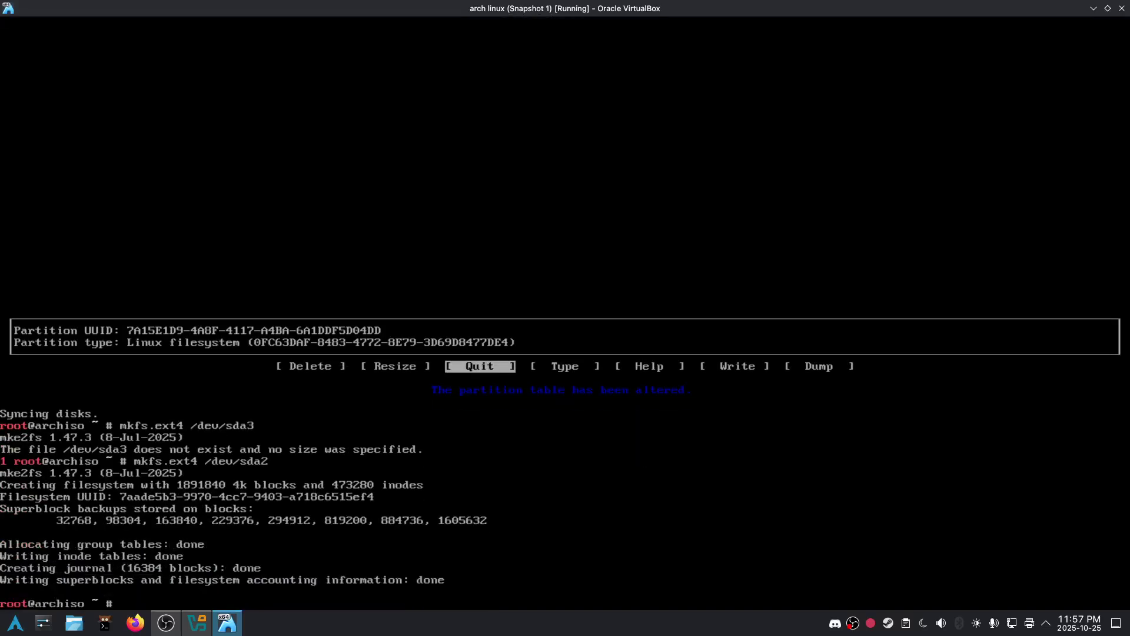
# - Format /dev/sda1 as FAT32 and mount /dev/sda2 on /mnt
pyautogui.write('mkfs.fat -F 32 /dev/sda')
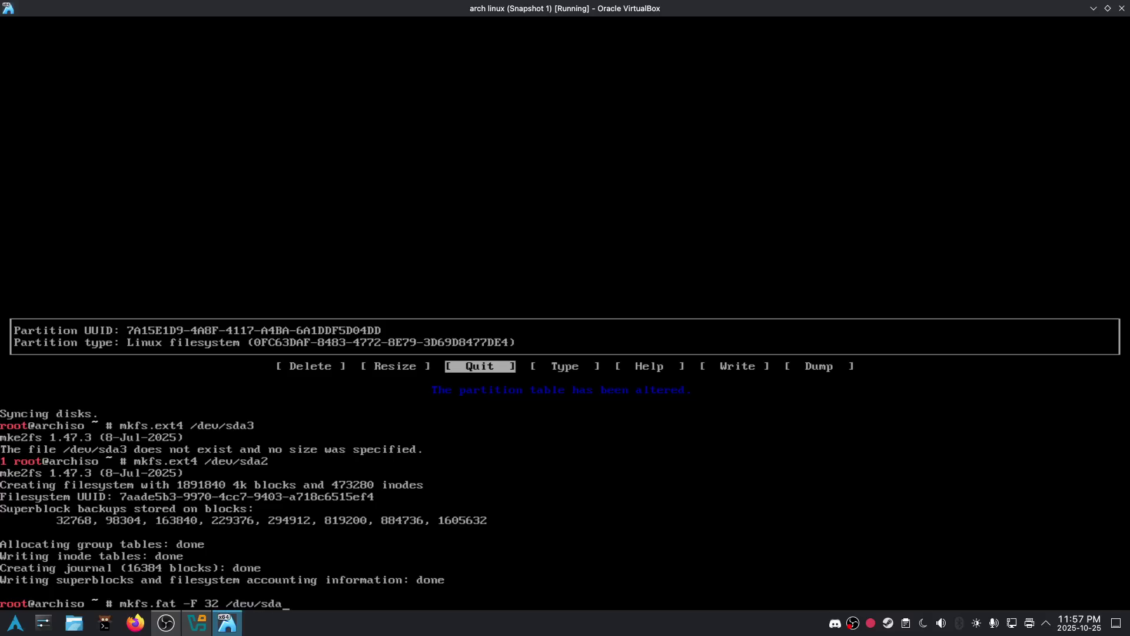
pyautogui.write('1')
pyautogui.press('Return')
pyautogui.write('mount d')
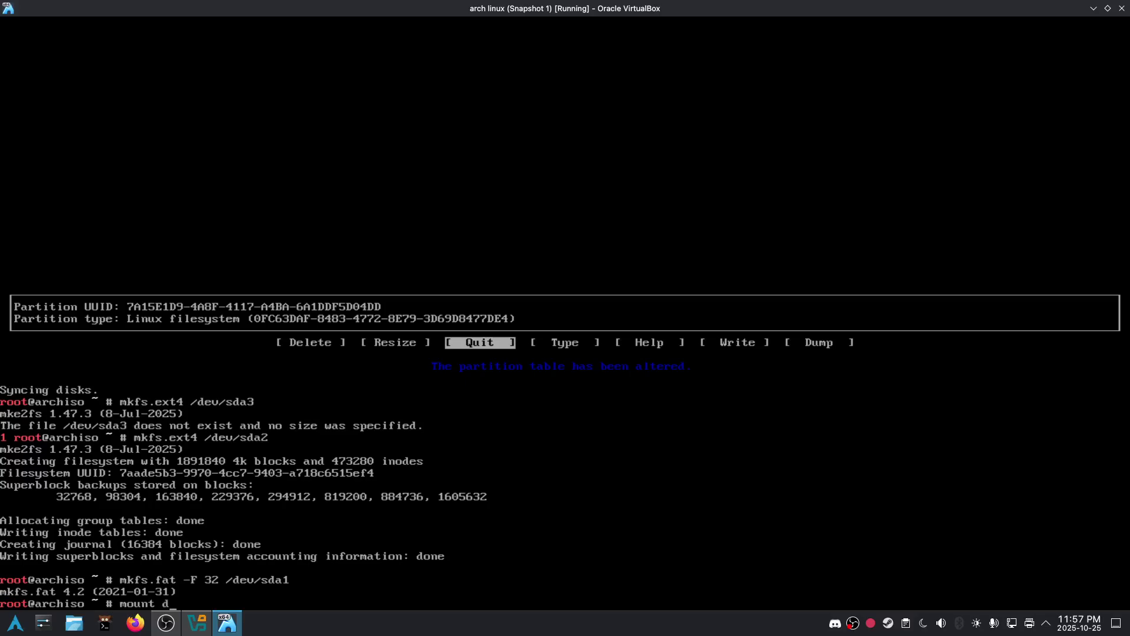
pyautogui.press('BackSpace')
pyautogui.write('/dev/')
pyautogui.write('sda23')
pyautogui.write('nt')
pyautogui.press('Return')
# - Mount /dev/sda1 at /mnt/boot, creating the folder, and refresh mirrors with reflector
pyautogui.write('mount -')
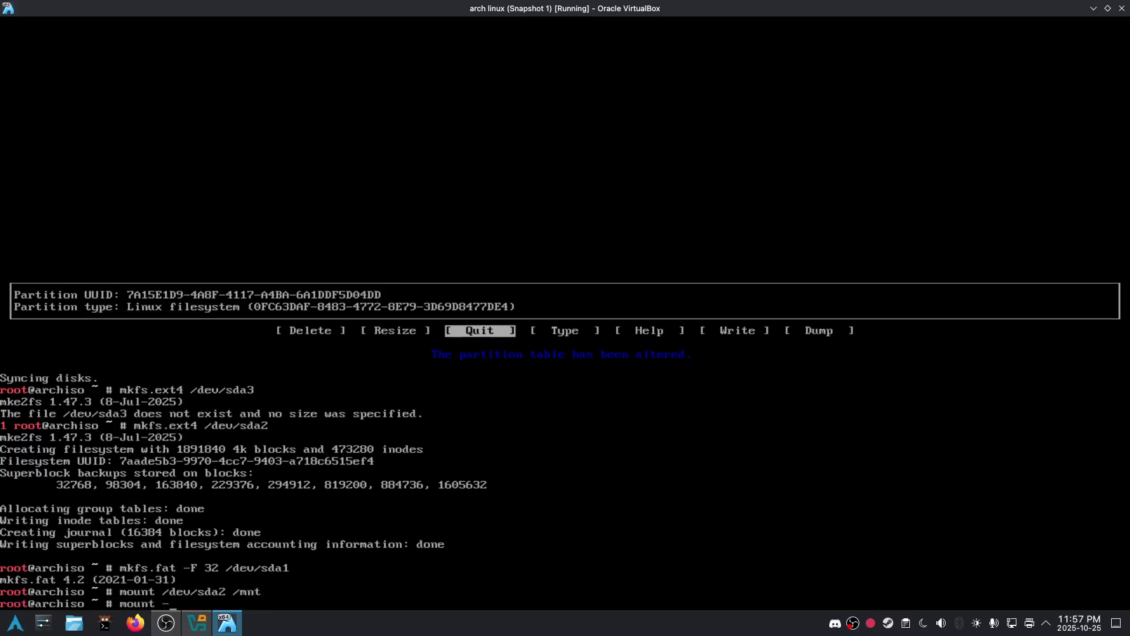
pyautogui.write('-mkdir /dev/sda1 /mnt/boot')
pyautogui.press('Return')
pyautogui.write('re')
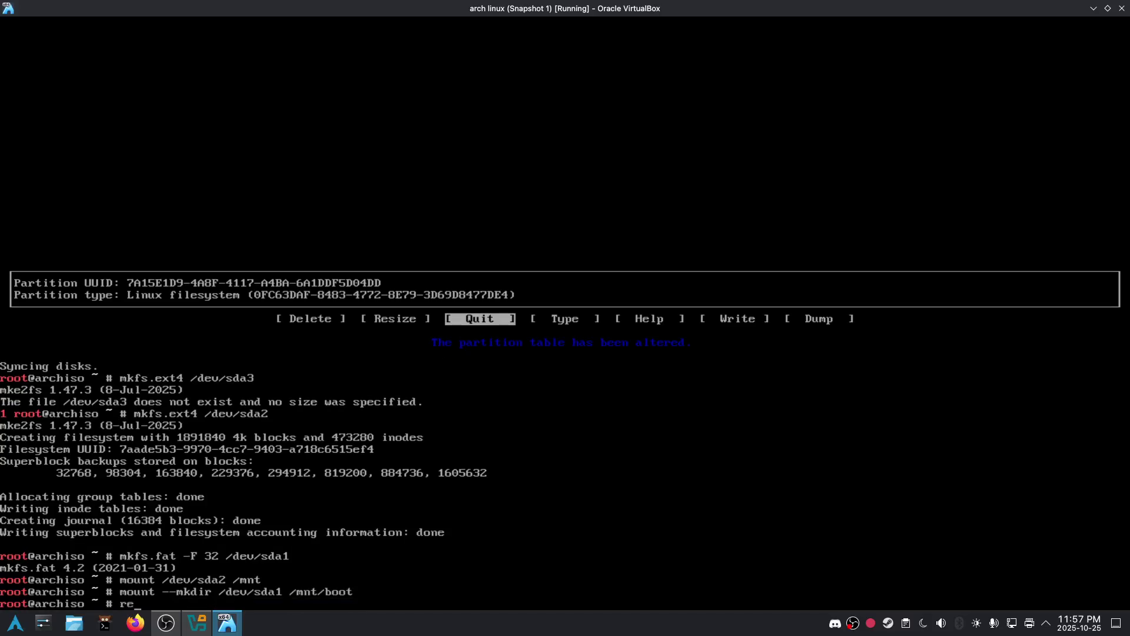
pyautogui.write('flector')
pyautogui.press('Return')
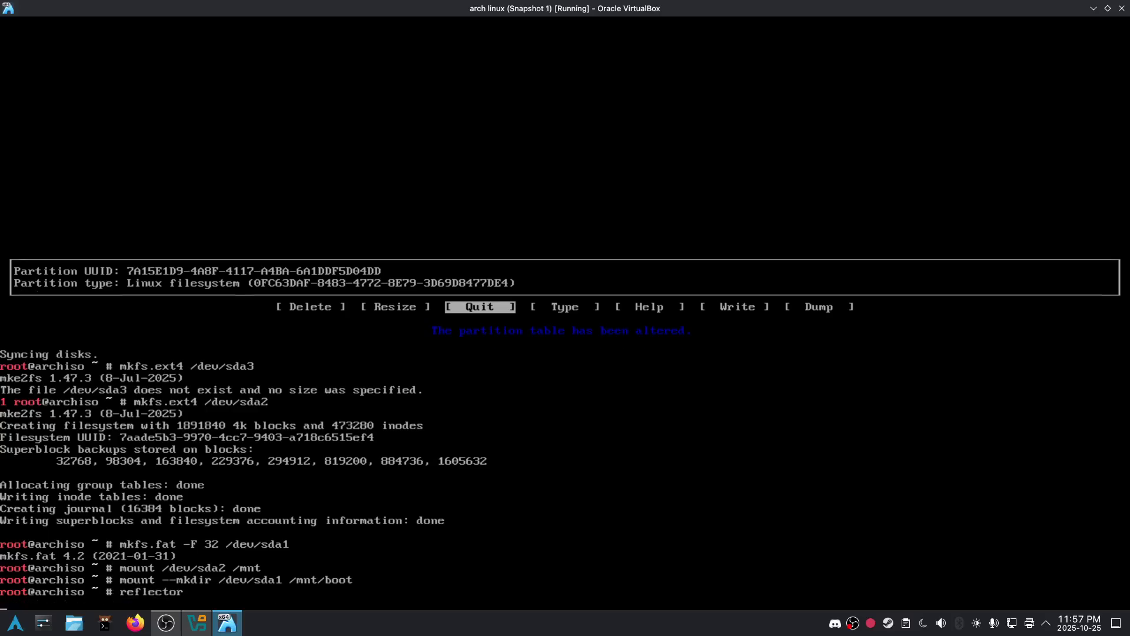
# - Enter pacstrap /mnt with base, linux-zen, intel/nvidia firmware, networkmanager, screenfetch, cowsay, lolcat, nano, grub, efibootmgr
pyautogui.write('pacstrsp')
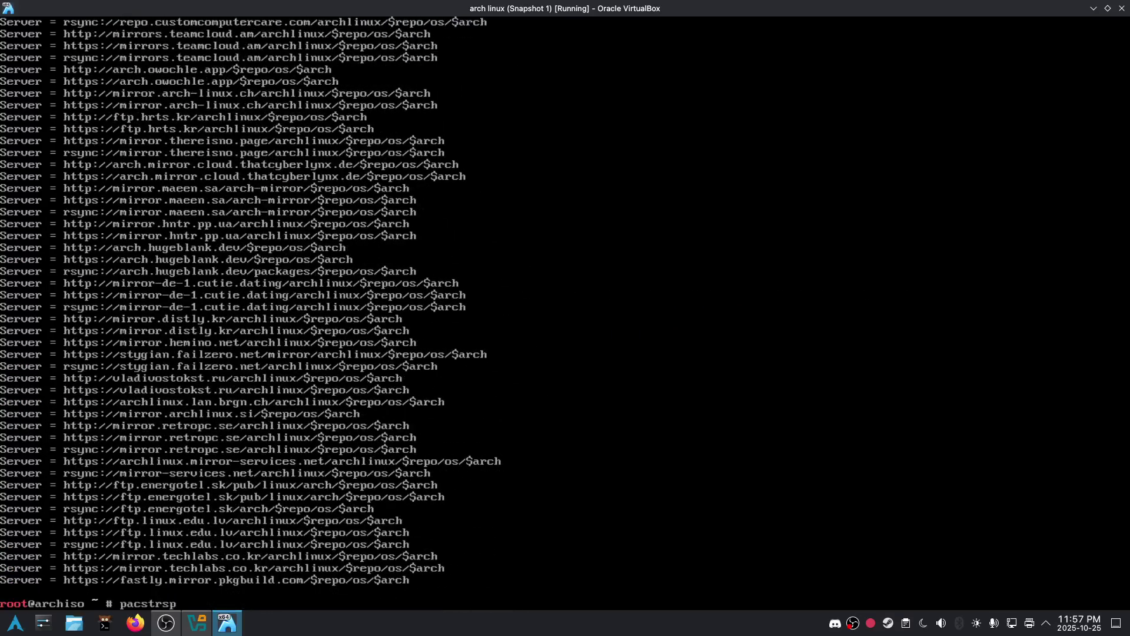
pyautogui.press('BackSpace')
pyautogui.press('BackSpace')
pyautogui.write('ap /mnt base linux-zen liux')
pyautogui.press('BackSpace')
pyautogui.press('BackSpace')
pyautogui.write('nux-f')
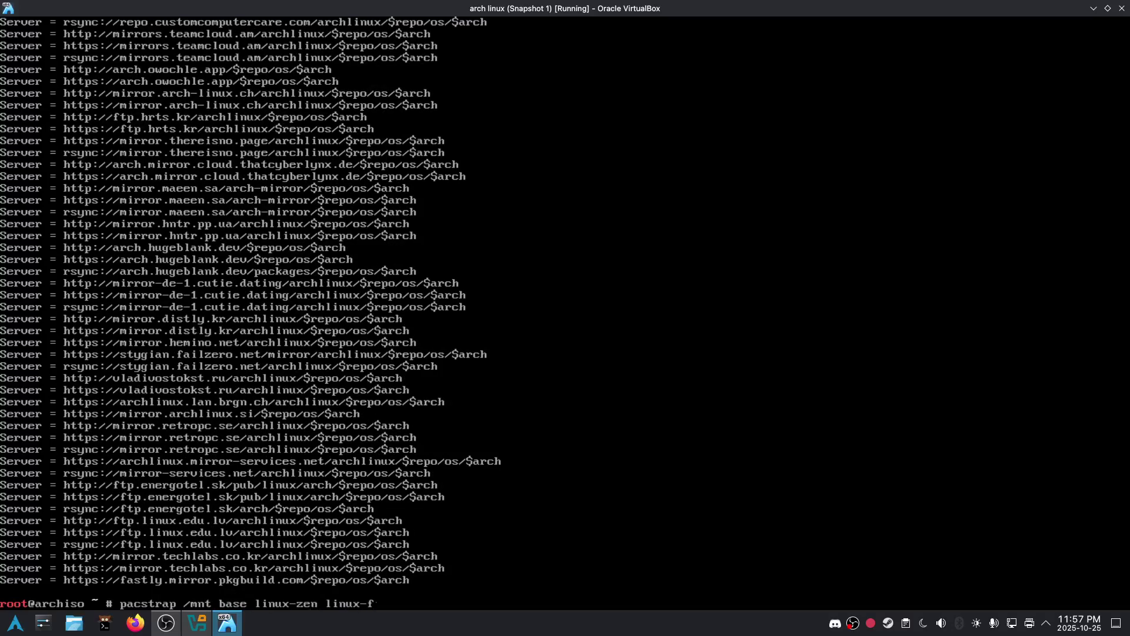
pyautogui.write('irmware-intel linux')
pyautogui.press('BackSpace')
pyautogui.press('BackSpace')
pyautogui.write('ux=-f')
pyautogui.press('BackSpace')
pyautogui.press('BackSpace')
pyautogui.write('firmware-n')
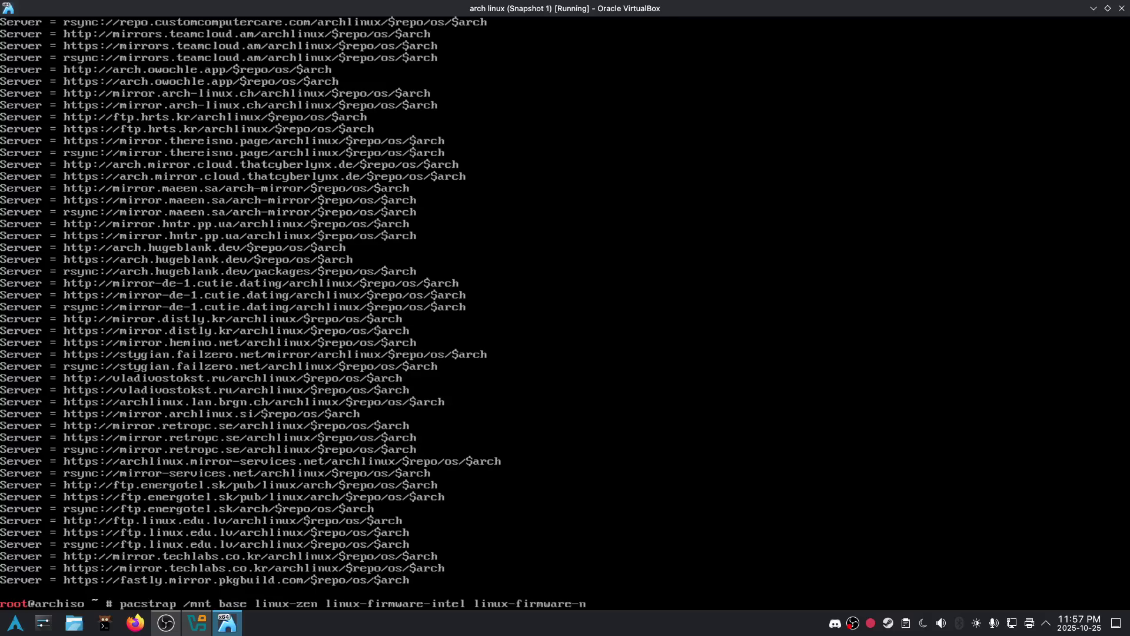
pyautogui.write('vidia networkmanager scree')
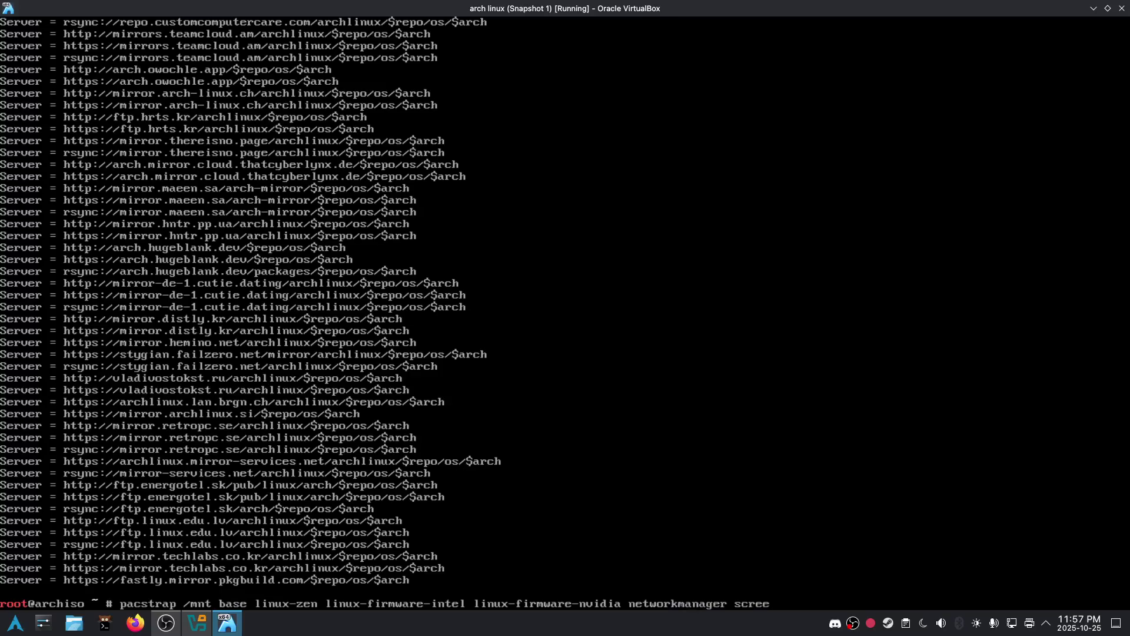
pyautogui.write('nfetch cowsay lolcat nano grub ')
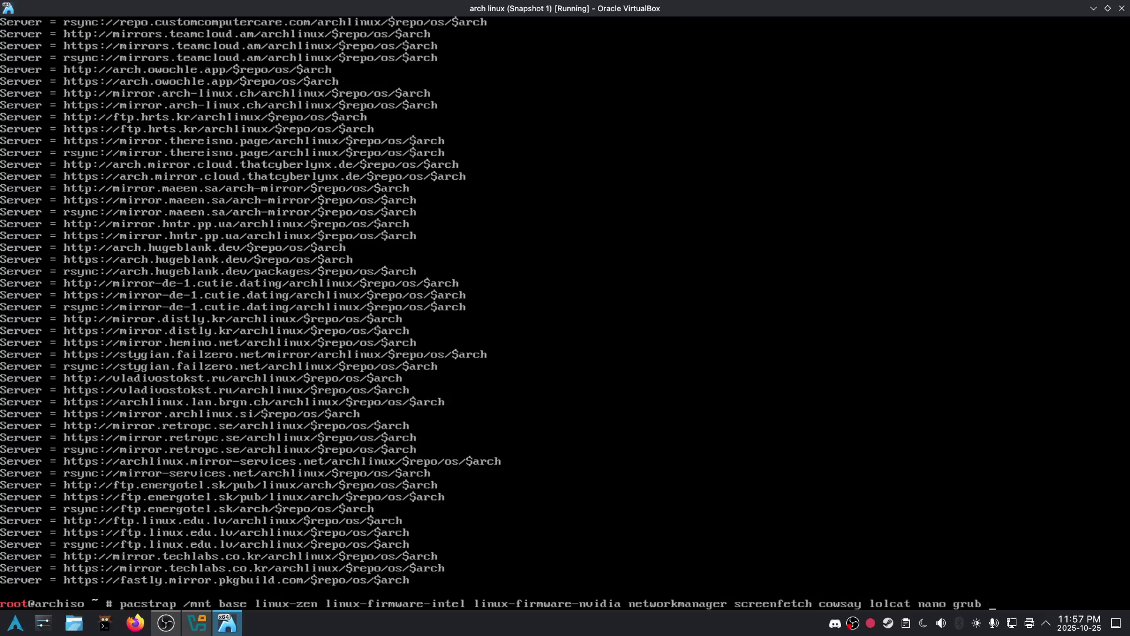
pyautogui.write('efibootmgr')
# - Run pacstrap to install all packages onto /mnt and build the linux-zen initramfs images
pyautogui.press('Return')
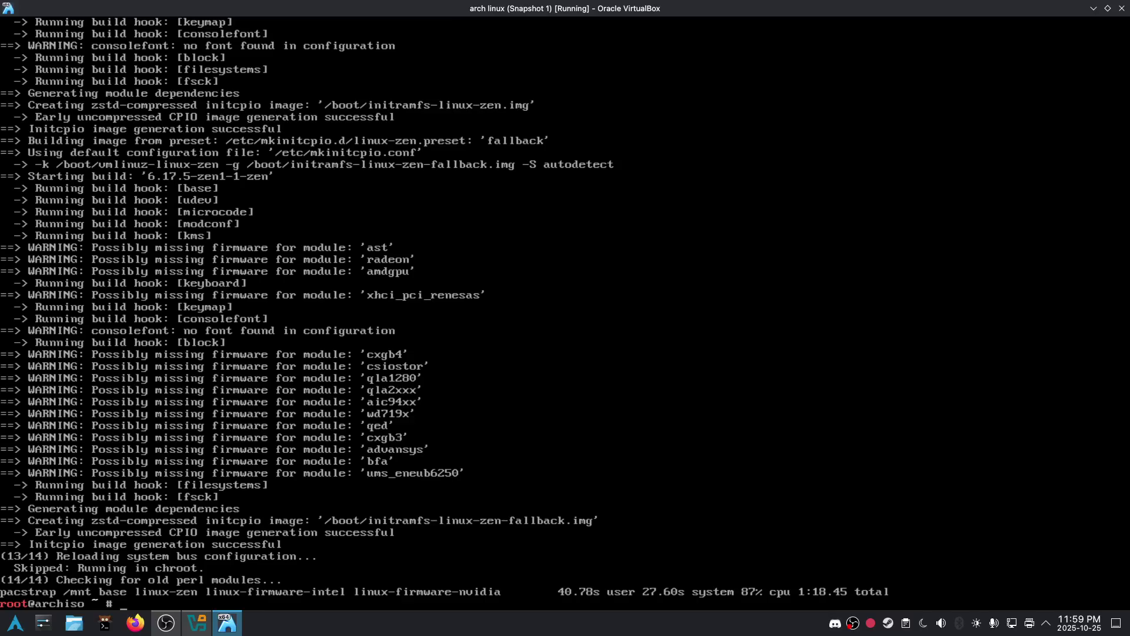
# - Write a UUID-based fstab to /mnt/etc/fstab with genfstab -U
pyautogui.write('genftys')
pyautogui.press('BackSpace')
pyautogui.press('BackSpace')
pyautogui.press('BackSpace')
pyautogui.write('stab -U /mnt >> /mnt/etc/fstab')
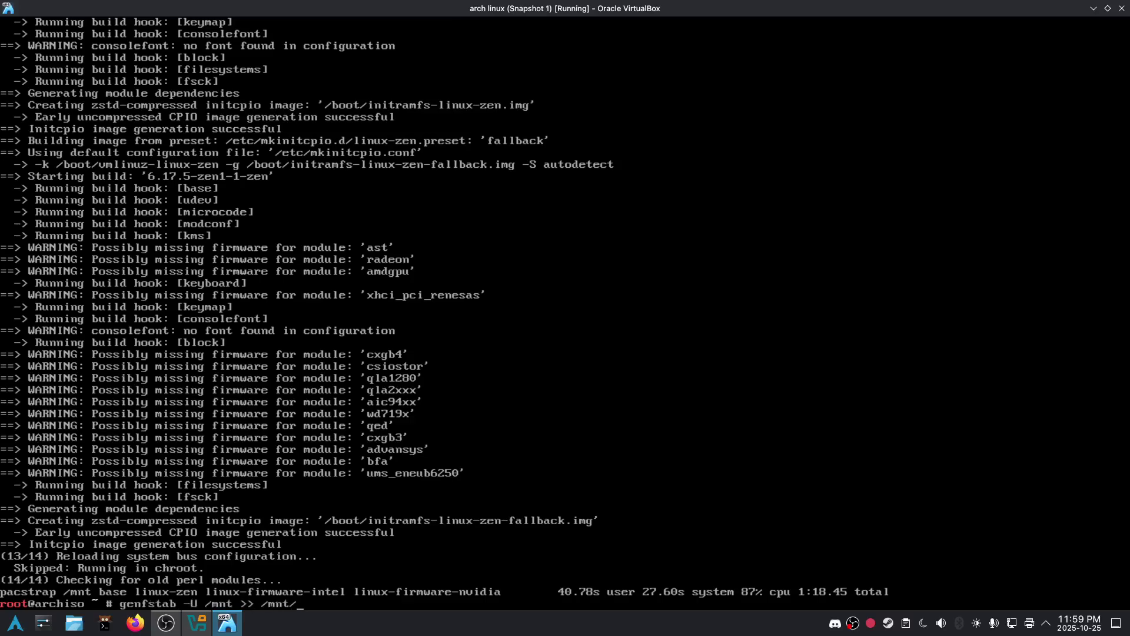
pyautogui.press('Return')
# - Chroot into the installed system at /mnt with arch-chroot
pyautogui.write('arch-cheo')
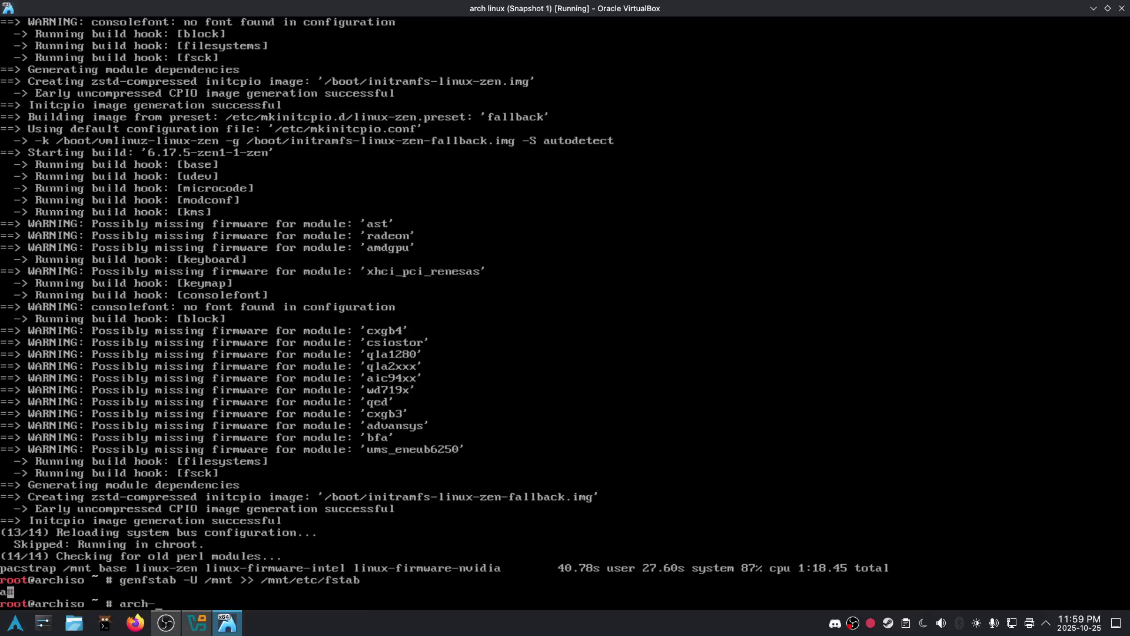
pyautogui.press('BackSpace')
pyautogui.press('BackSpace')
pyautogui.write('root ./')
pyautogui.press('BackSpace')
pyautogui.write('/mnt')
pyautogui.press('Return')
pyautogui.write('g')
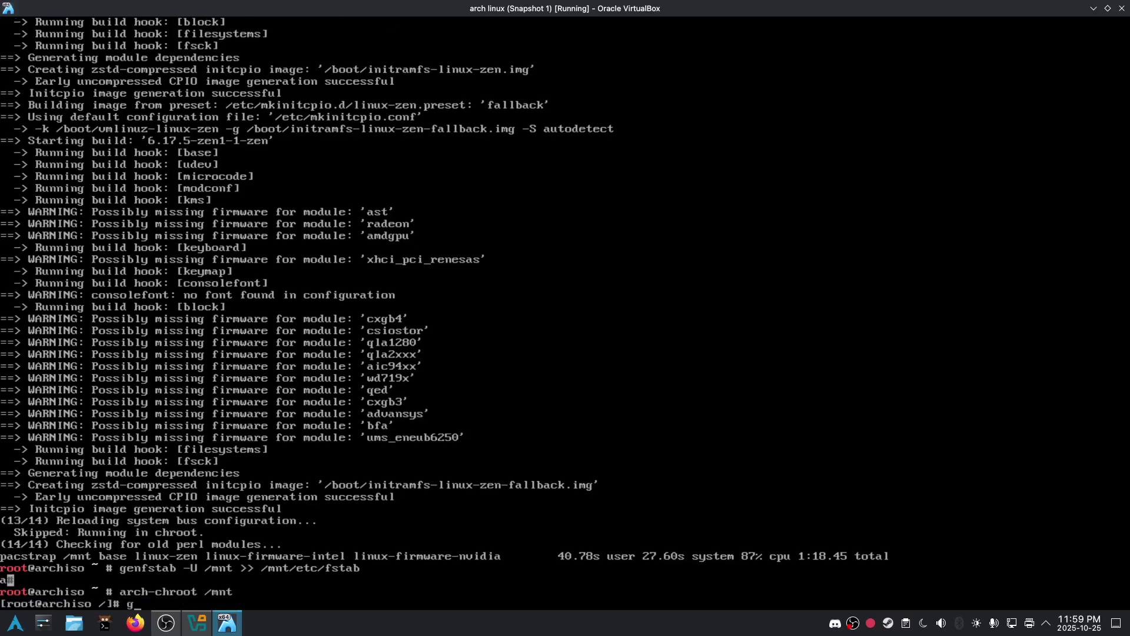
pyautogui.write('rub-install --target=x8')
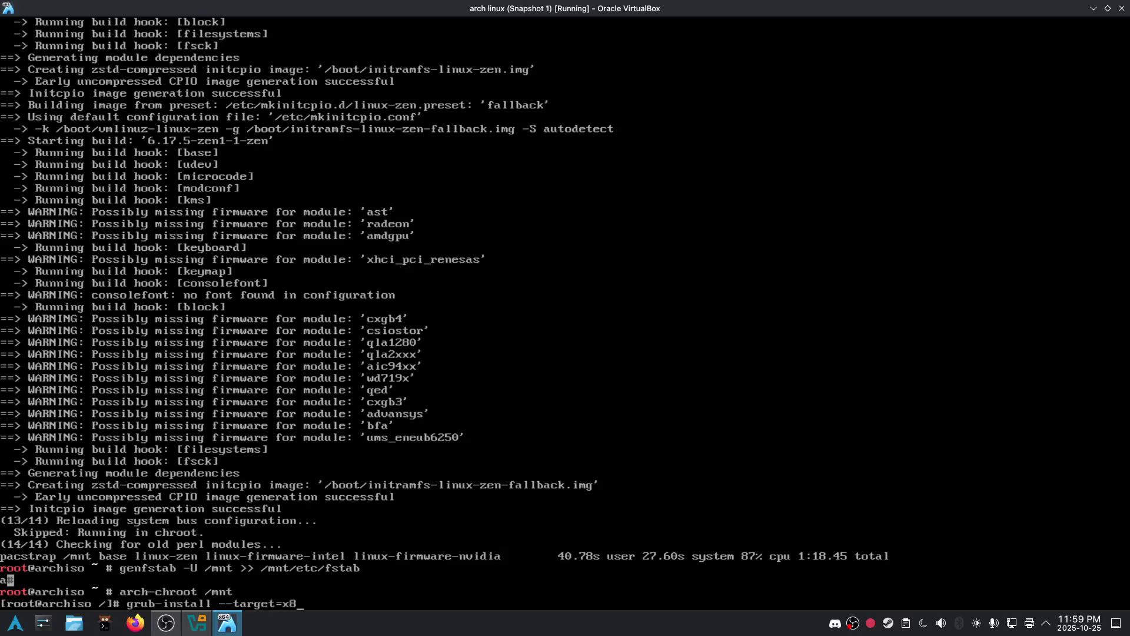
pyautogui.write('6_64-ew')
pyautogui.write('directo')
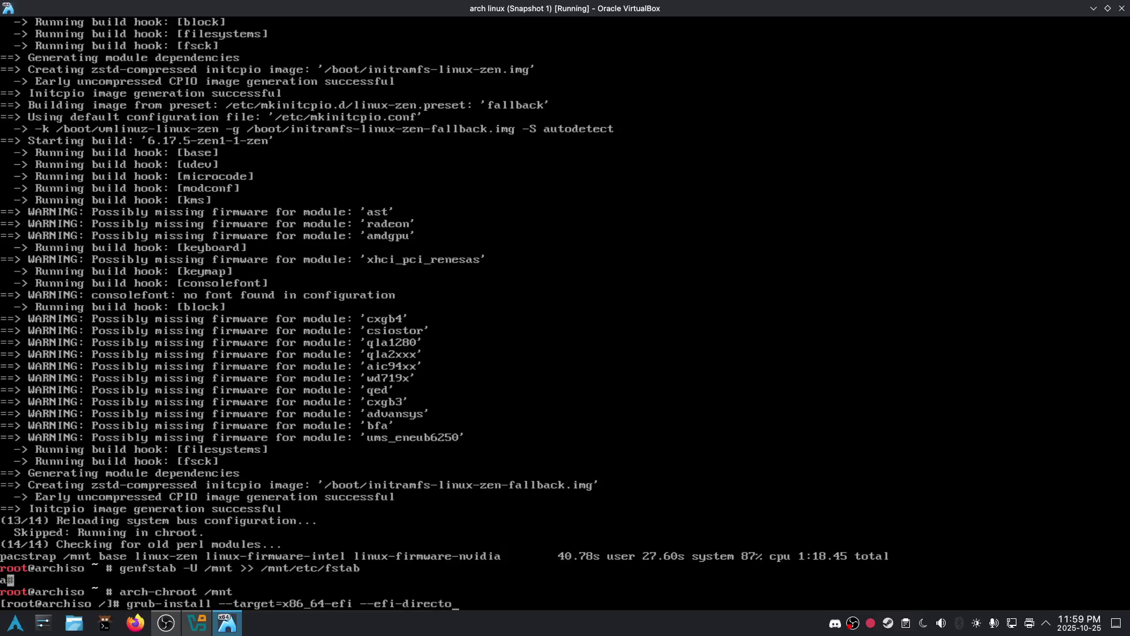
# - Install GRUB for x86_64-efi into /boot, generate /boot/grub/grub.cfg, and enter systemctl enable NetworkManager
pyautogui.write('ry=/boot')
pyautogui.press('Return')
pyautogui.write('gfr')
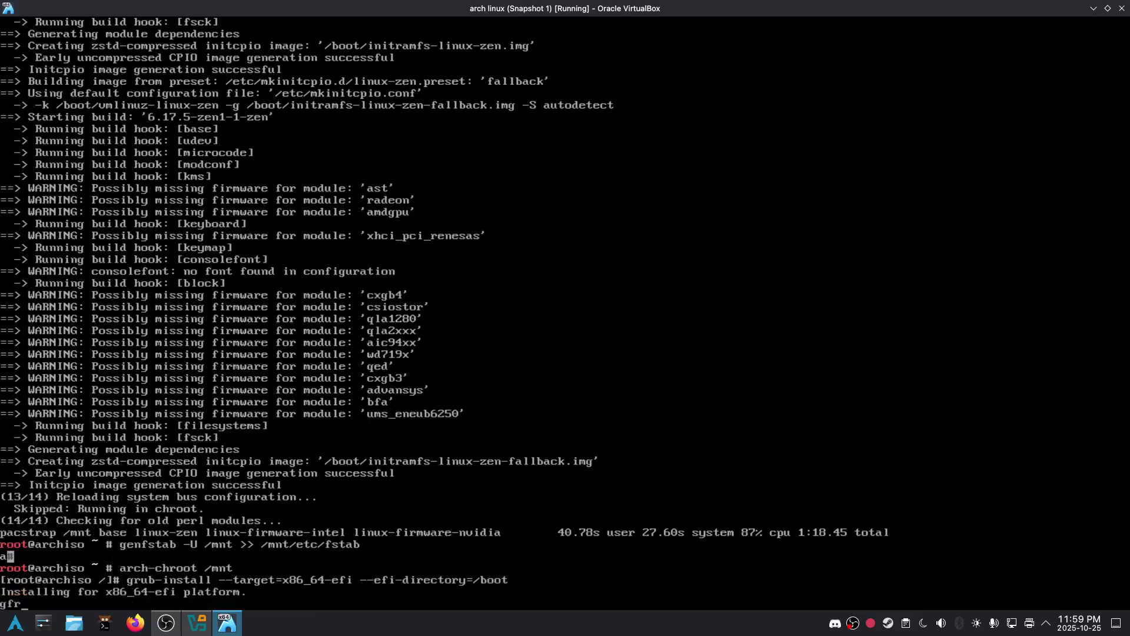
pyautogui.press('BackSpace')
pyautogui.press('BackSpace')
pyautogui.write('rub-mkconfig -o /boo')
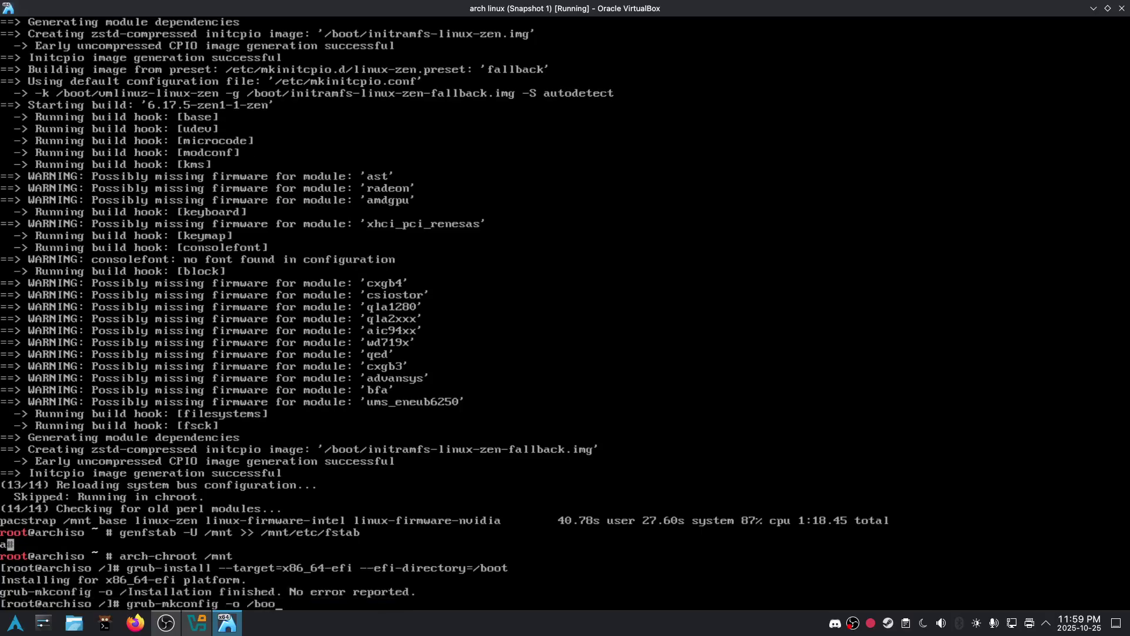
pyautogui.write('t/grub./')
pyautogui.press('BackSpace')
pyautogui.press('BackSpace')
pyautogui.write('/.')
pyautogui.write('grub.cfg')
pyautogui.press('Return')
pyautogui.write('systye')
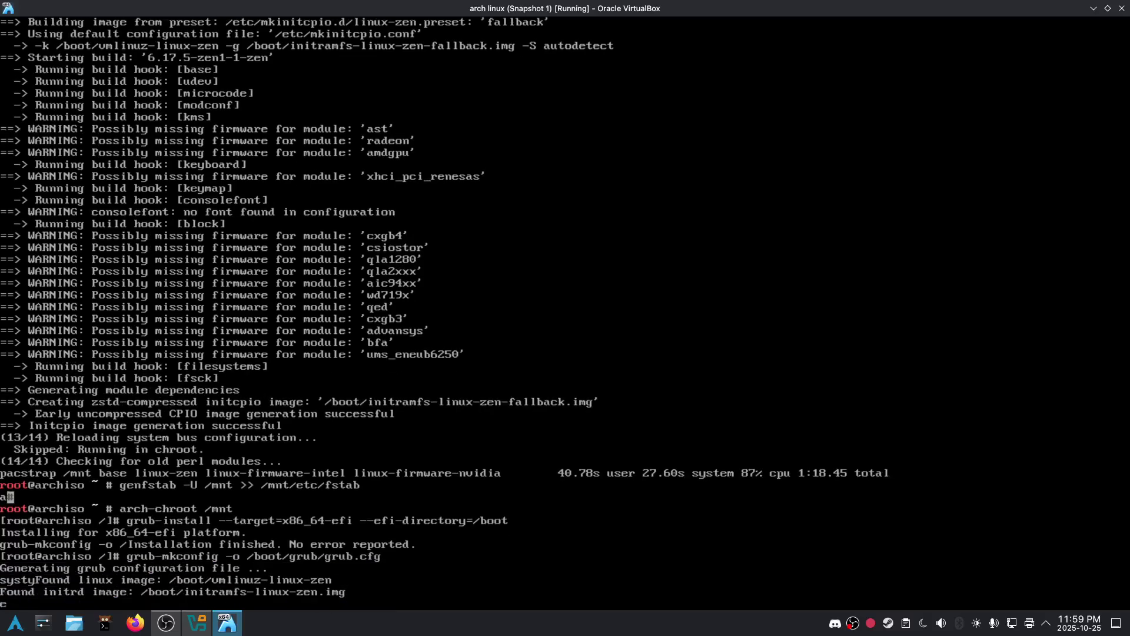
pyautogui.write('mctl')
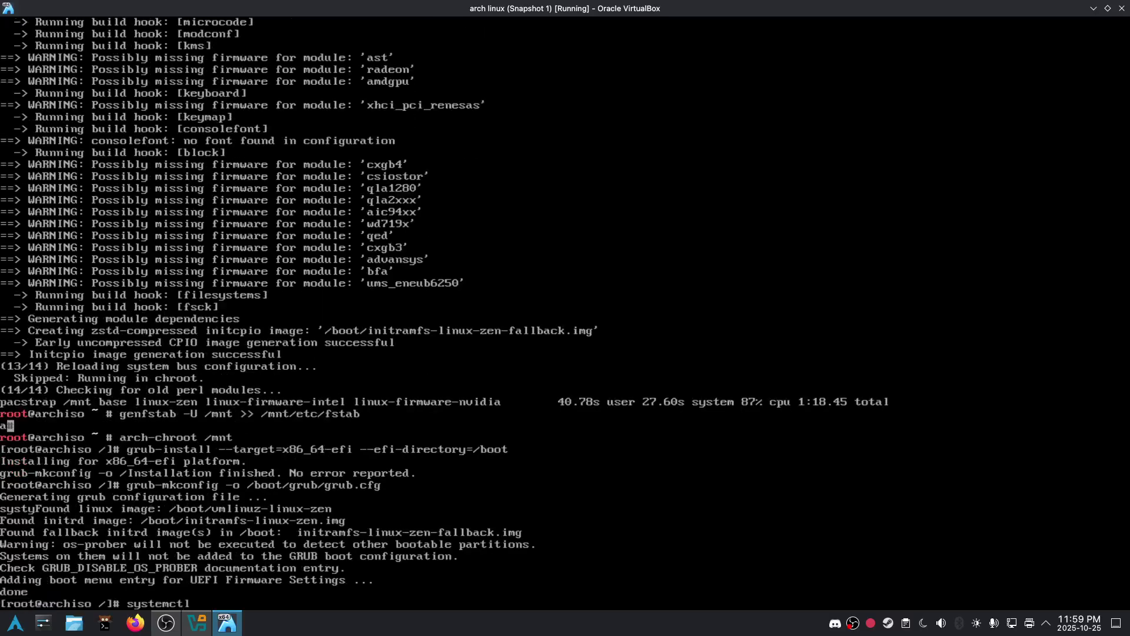
pyautogui.write(' enable NetworkManager')
# - Enable NetworkManager, set the root password twice, exit the chroot and reboot into the new system
pyautogui.press('Return')
pyautogui.write('pa')
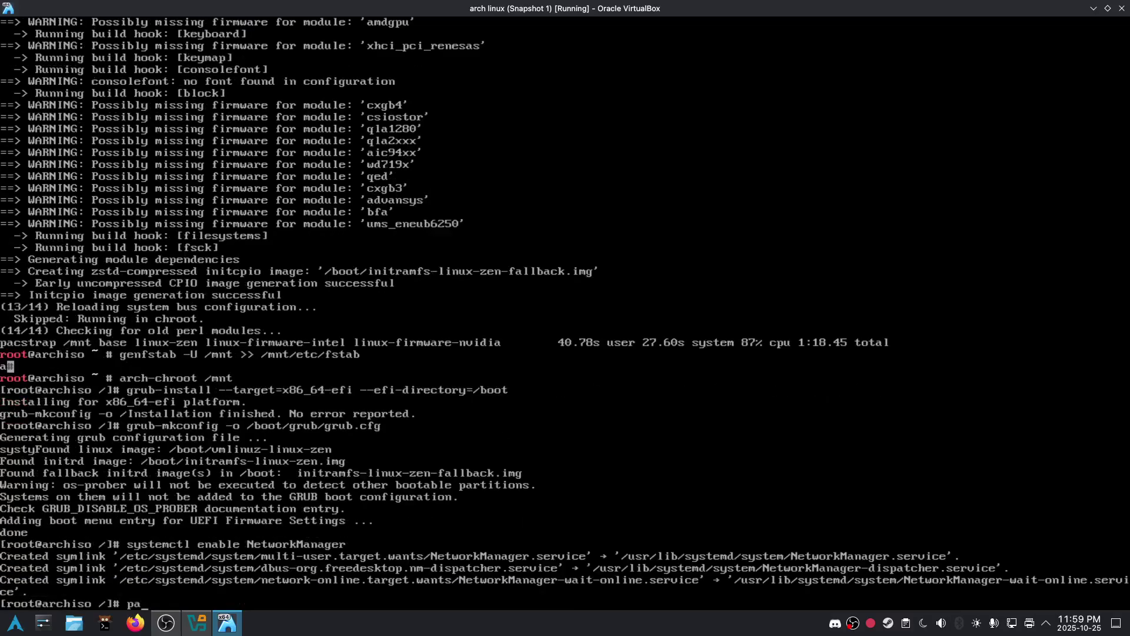
pyautogui.write('sswd')
pyautogui.press('Return')
pyautogui.write('root')
pyautogui.press('Return')
pyautogui.write('root')
pyautogui.press('Return')
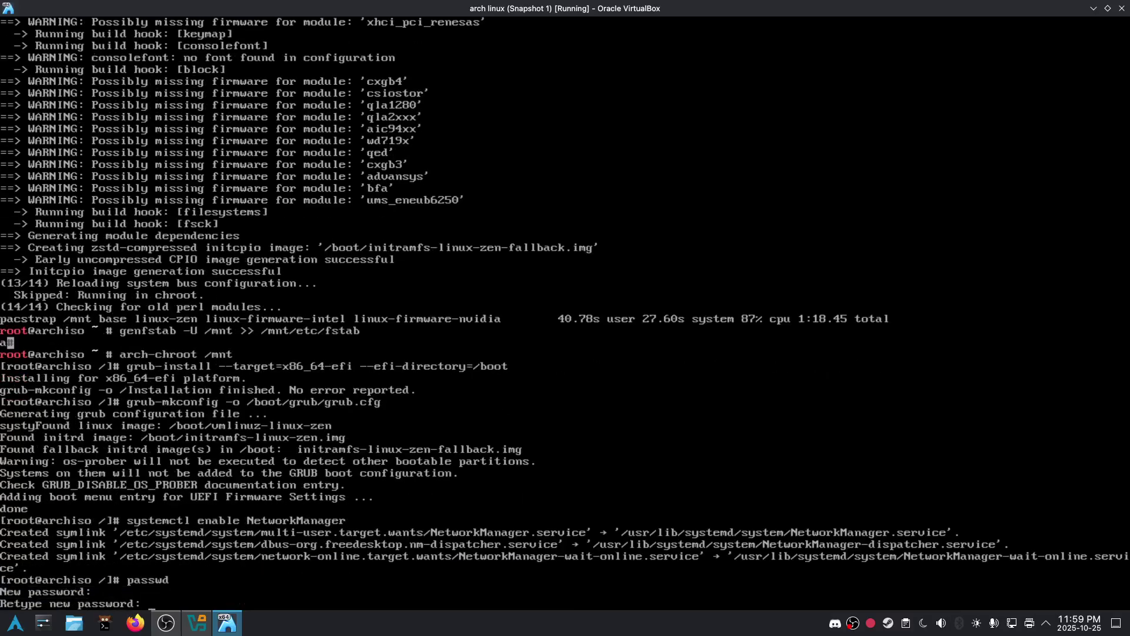
pyautogui.write('exit')
pyautogui.press('Return')
pyautogui.write('reboot')
pyautogui.press('Return')
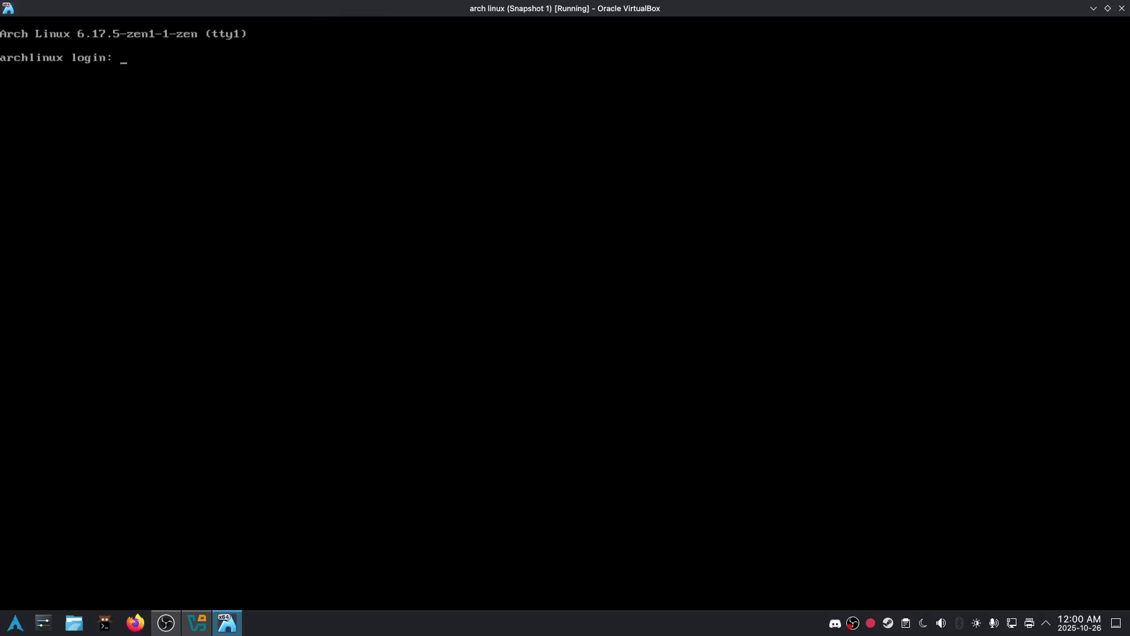
# - Log in as root and show the system summary with screenfetch
pyautogui.write('root')
pyautogui.press('Return')
pyautogui.write('sc')
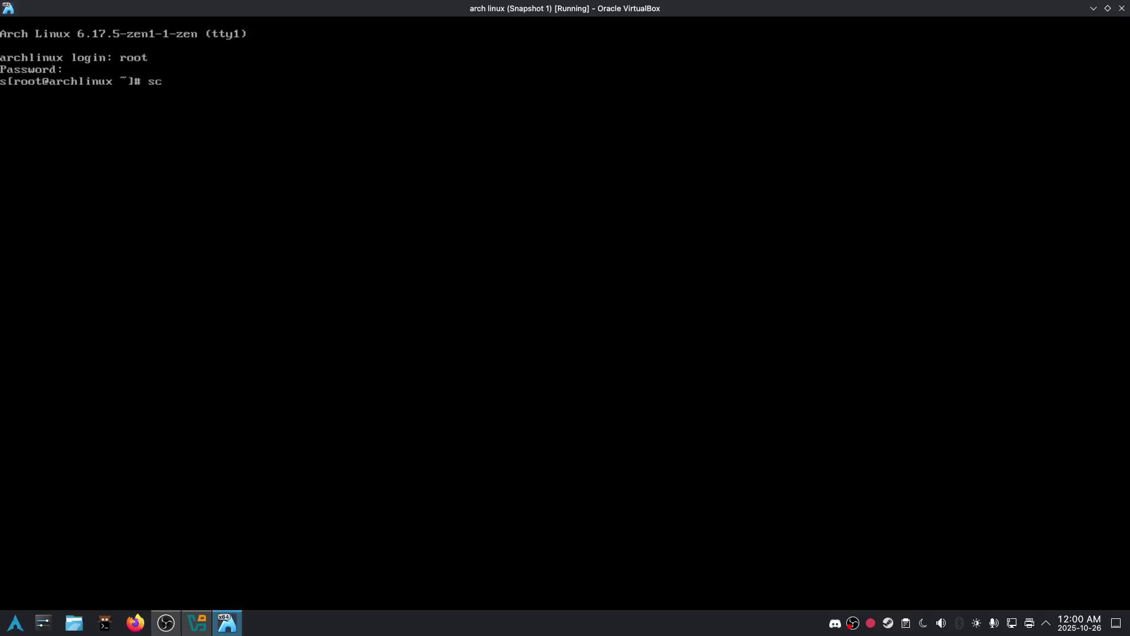
pyautogui.write('reenfetch')
pyautogui.press('Return')
pyautogui.write('cowsa')
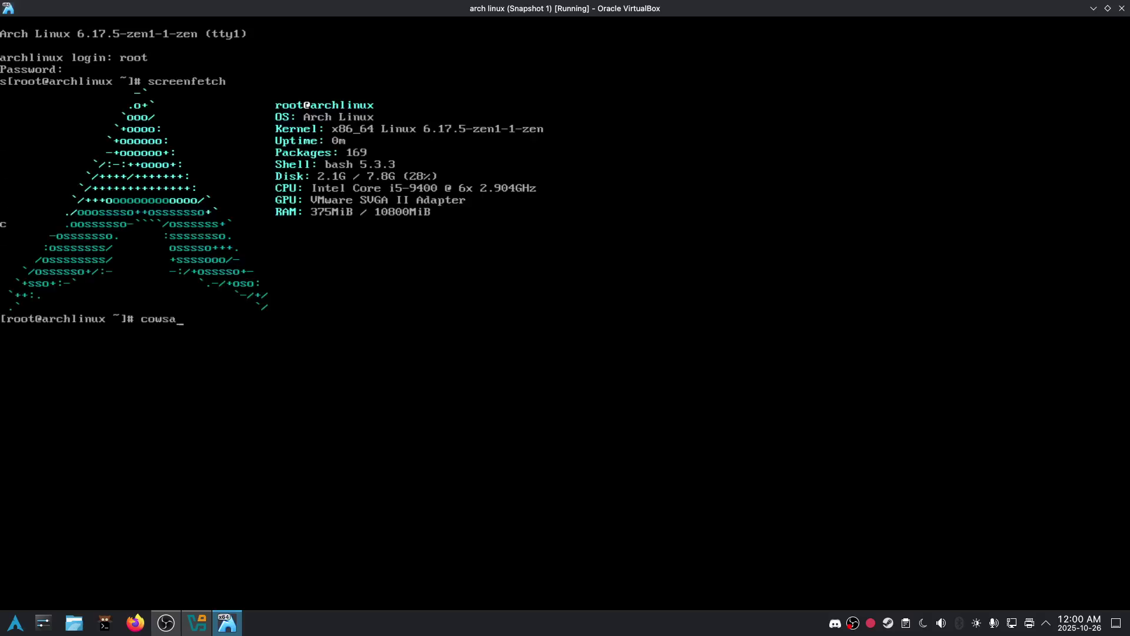
pyautogui.write('y -f dragon Day .478')
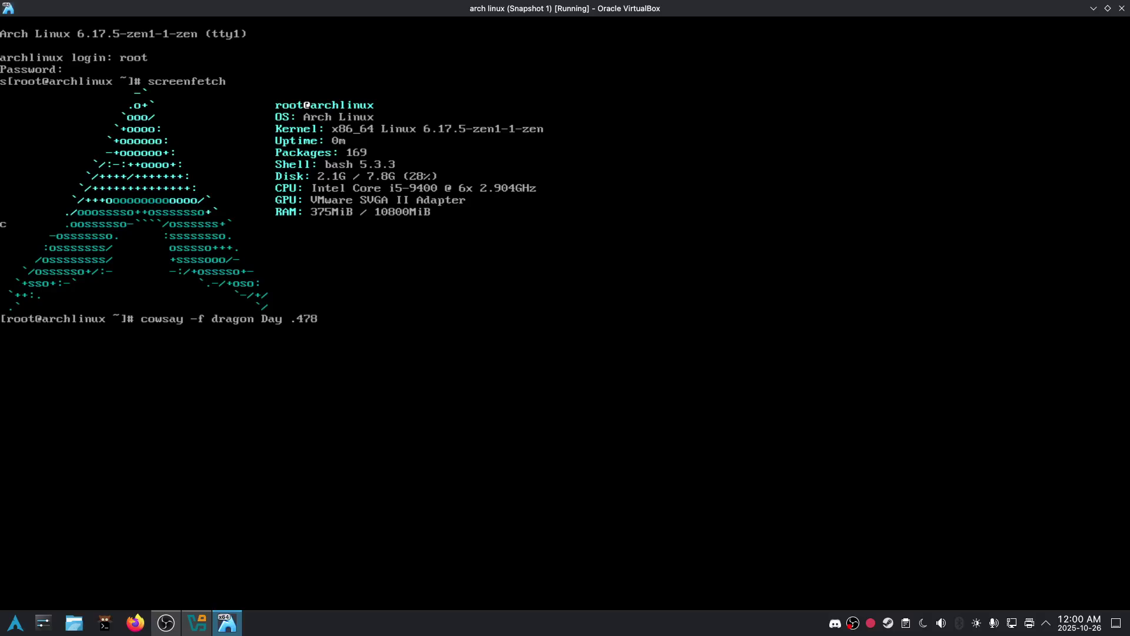
# - Print a rainbow cowsay dragon saying 'Day 478!' piped through lolcat
pyautogui.press('BackSpace')
pyautogui.press('BackSpace')
pyautogui.press('BackSpace')
pyautogui.press('BackSpace')
pyautogui.press('BackSpace')
pyautogui.write('478! | lolcat')
pyautogui.press('Return')
# - Ping 1.1.1.1 to confirm networking, stop it, then shut the VM down
pyautogui.write('pig')
pyautogui.press('BackSpace')
pyautogui.write('ng 1.1.1.1')
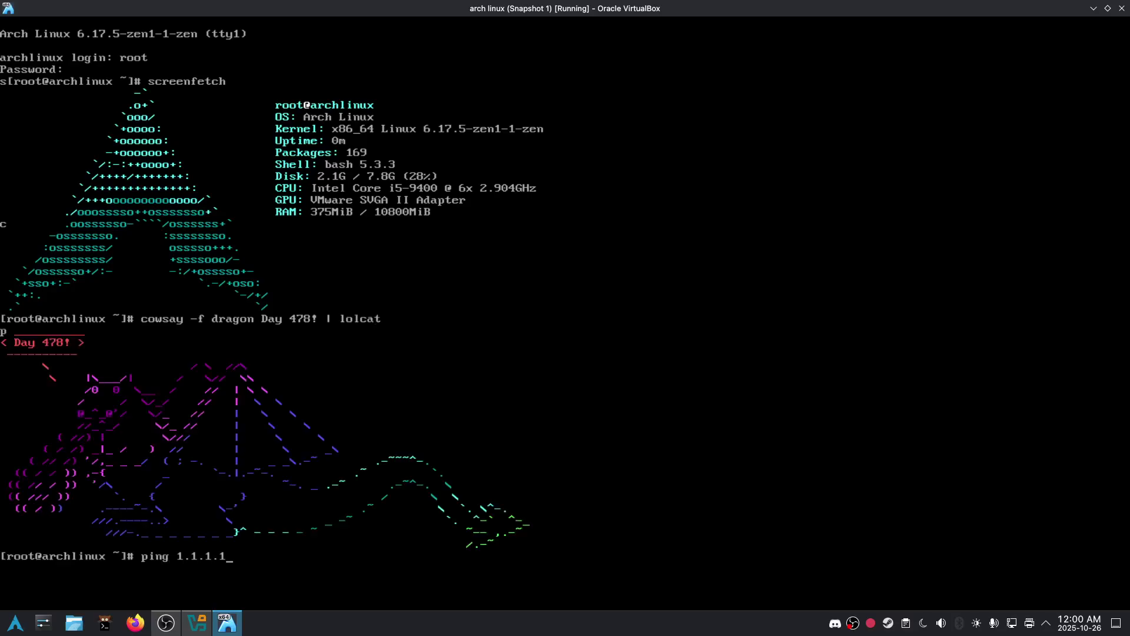
pyautogui.press('Return')
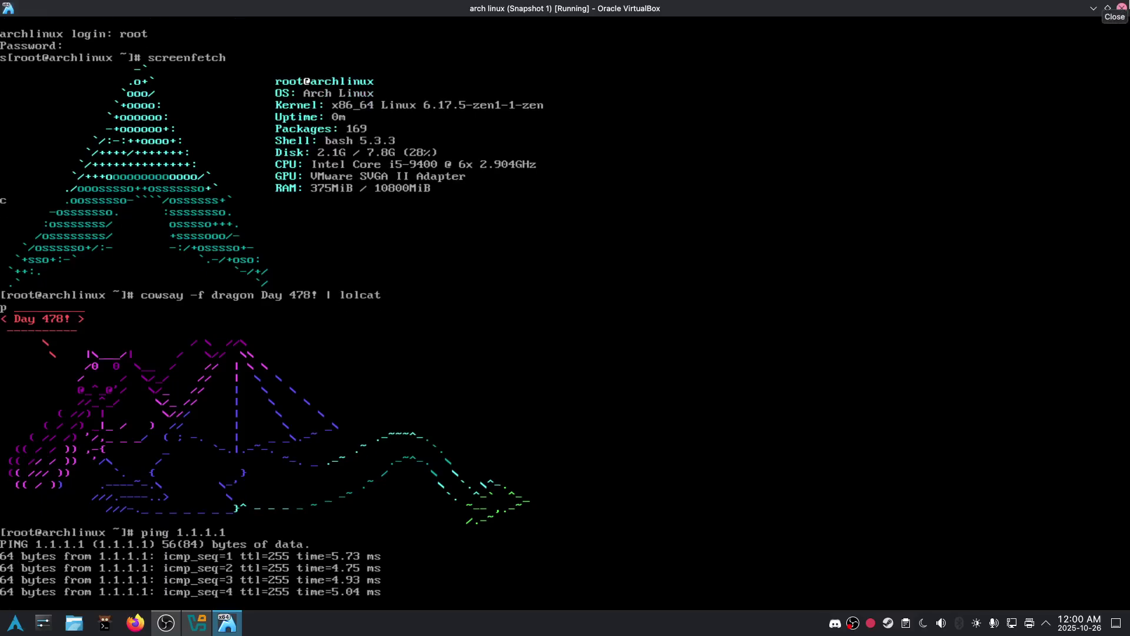
pyautogui.hotkey('ctrl', 'c')
pyautogui.write('shutdown now')
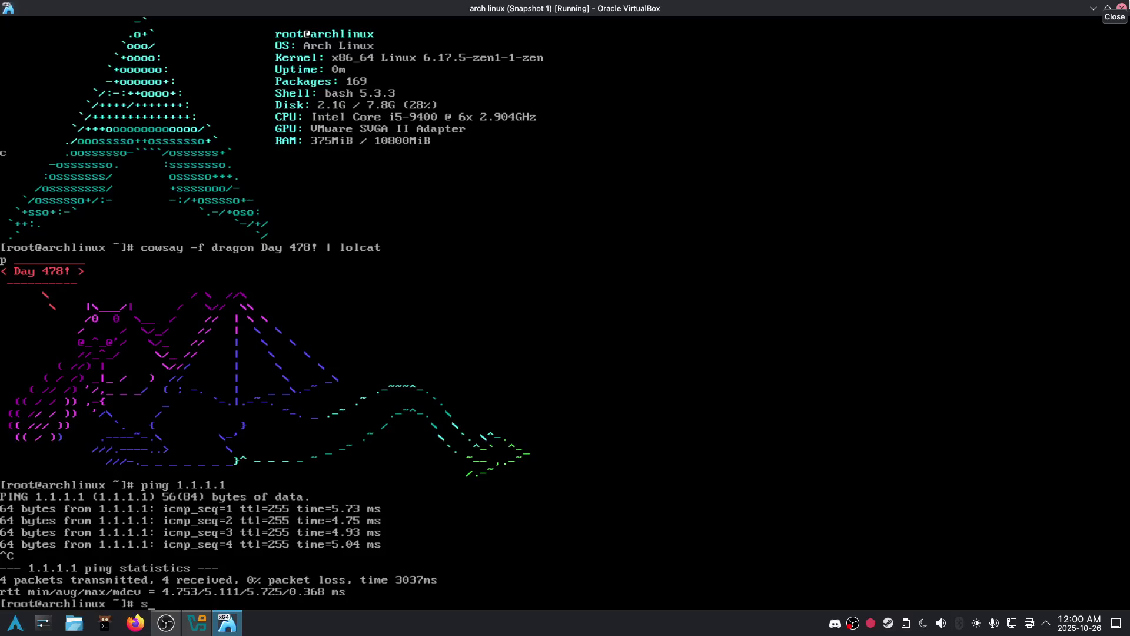
pyautogui.press('Return')
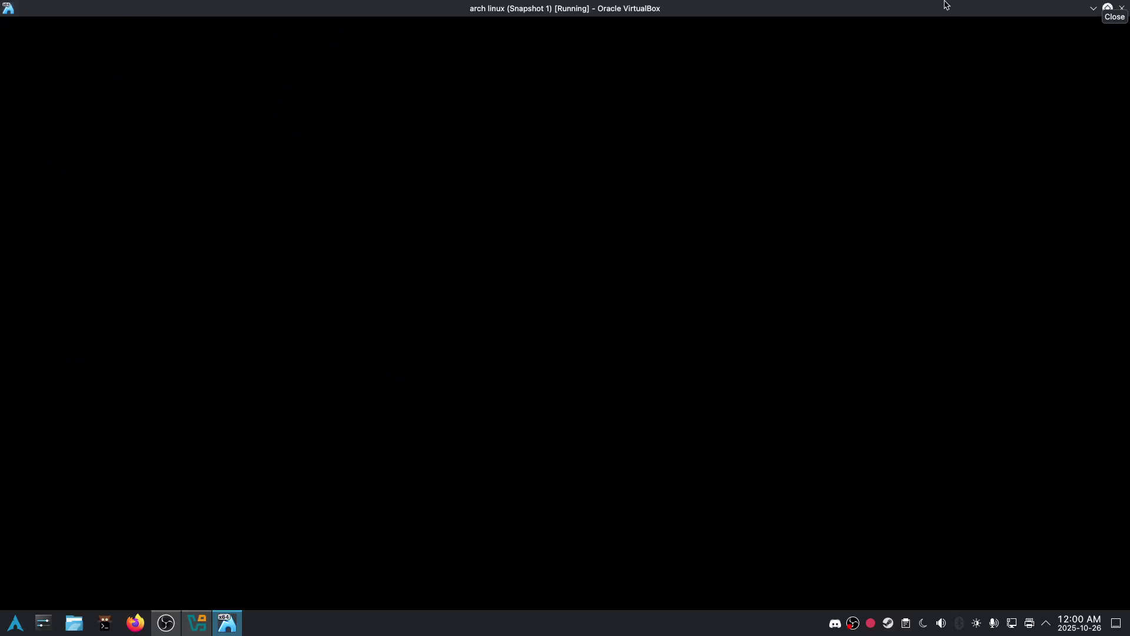